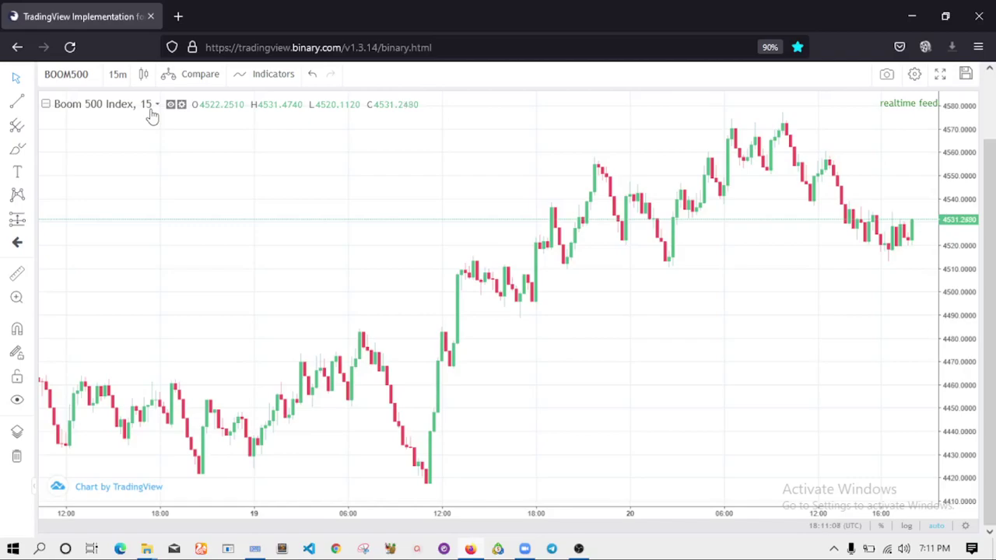
Add the Bollinger Bands indicator to the Boom 500 Index 15-minute chart
click(273, 75)
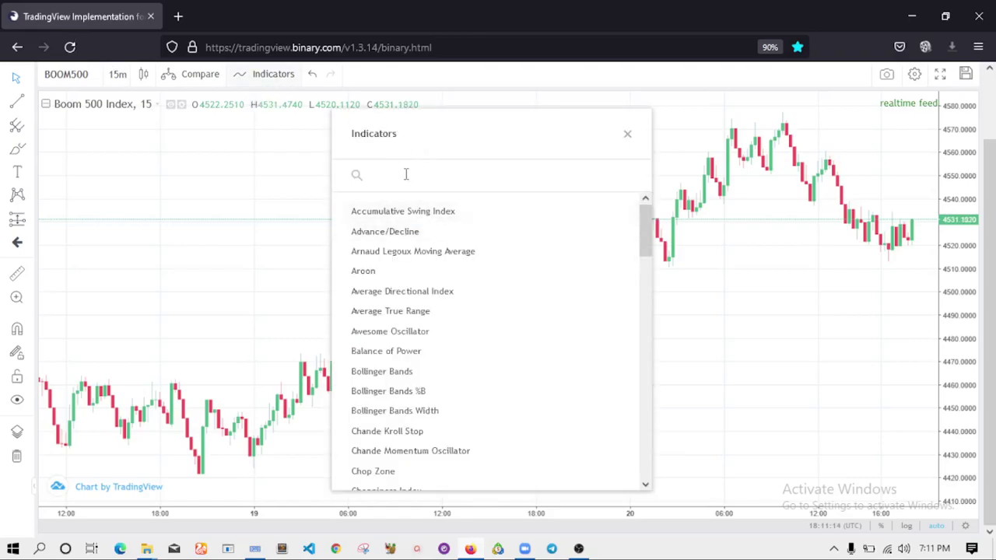
text(bolli)
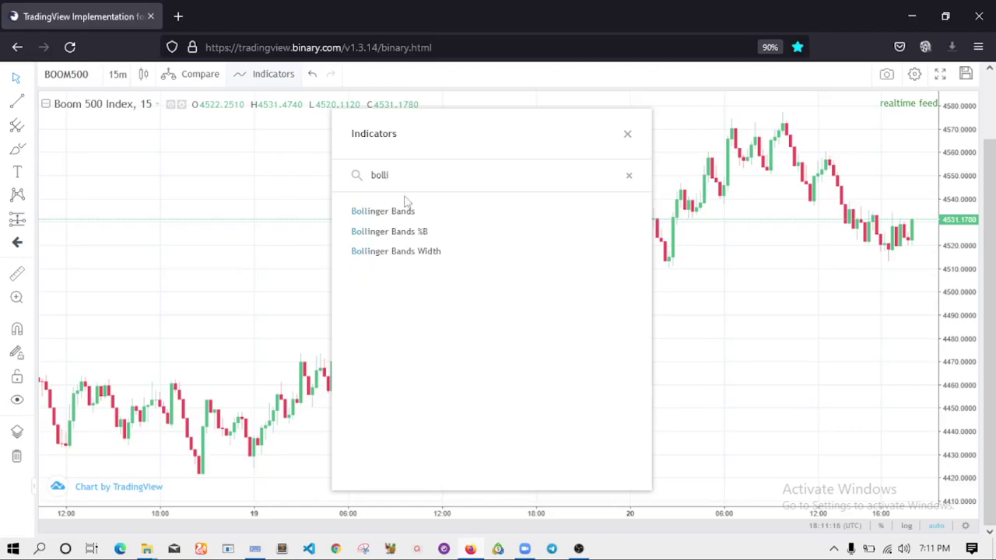
click(404, 216)
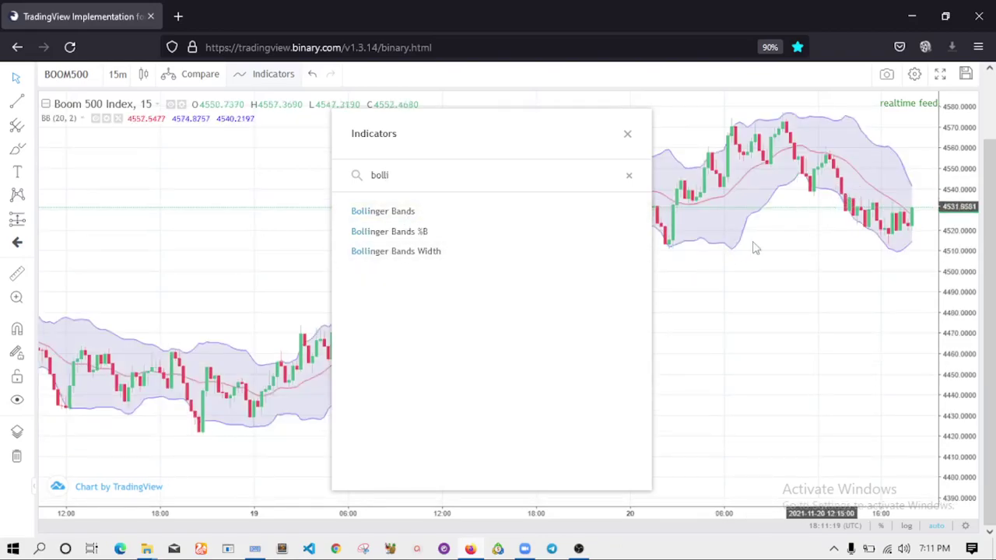
click(626, 133)
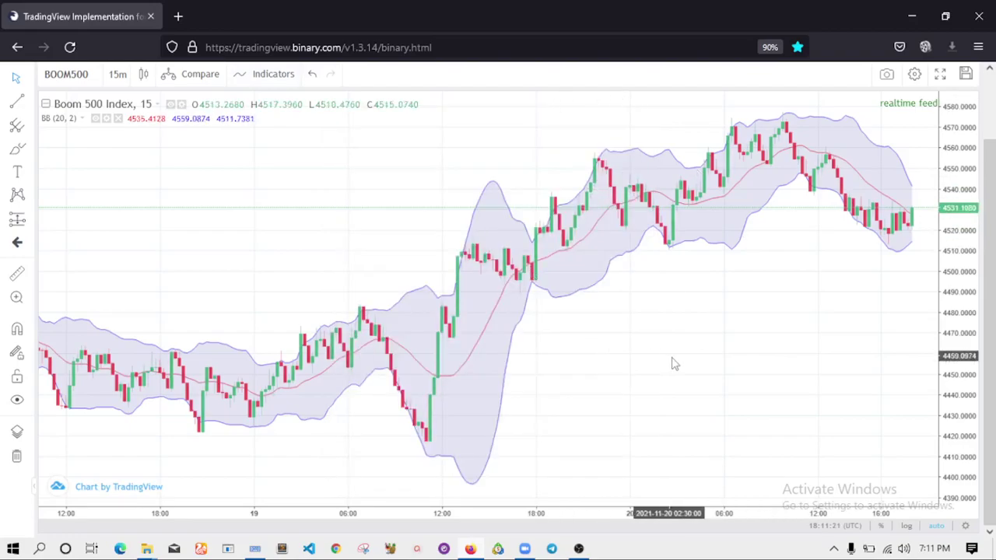
Review the length and multiplier inputs of the Bollinger Bands indicator and accept them as they are
drag(658, 357, 408, 352)
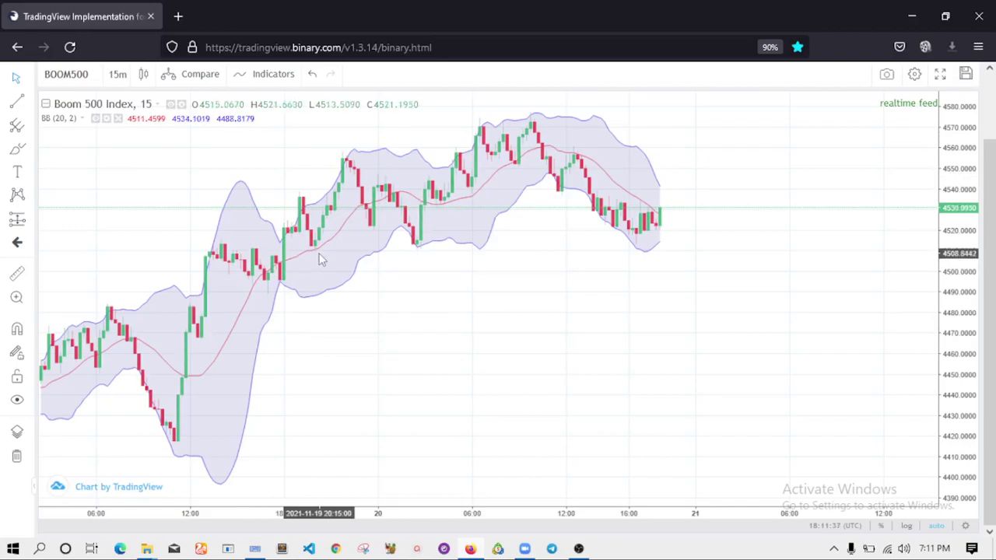
click(107, 122)
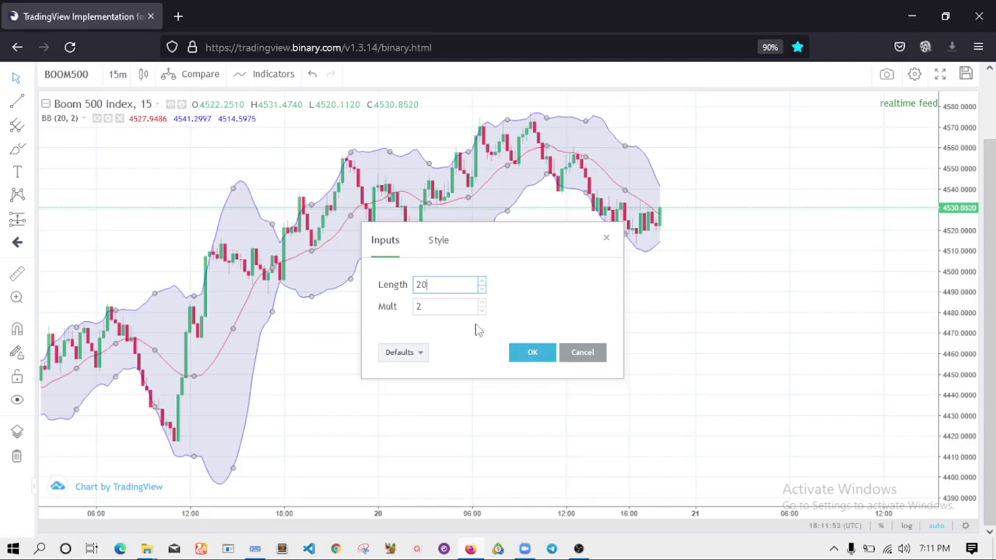
click(535, 352)
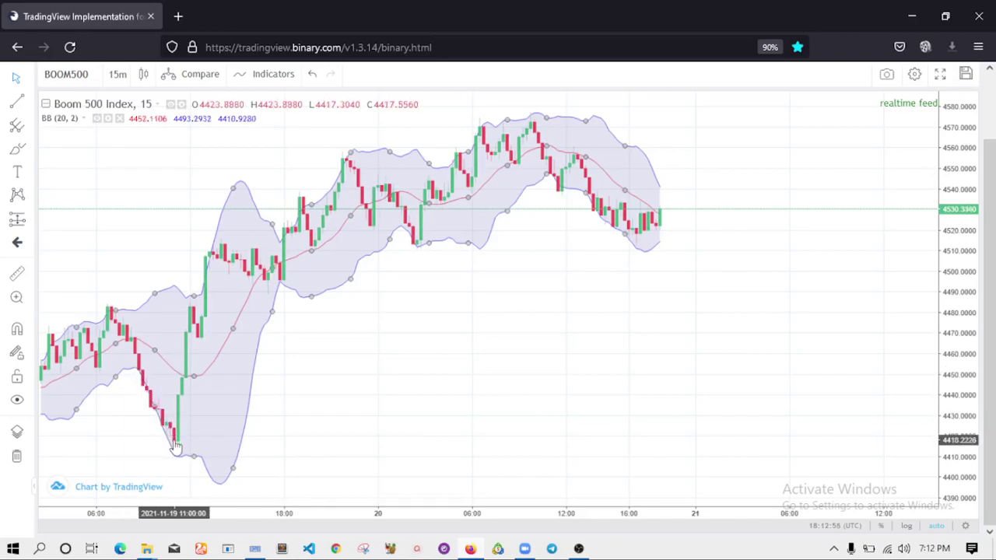
Examine how earlier and recent candles react at the lower, middle and upper Bollinger Bands
drag(342, 395, 752, 405)
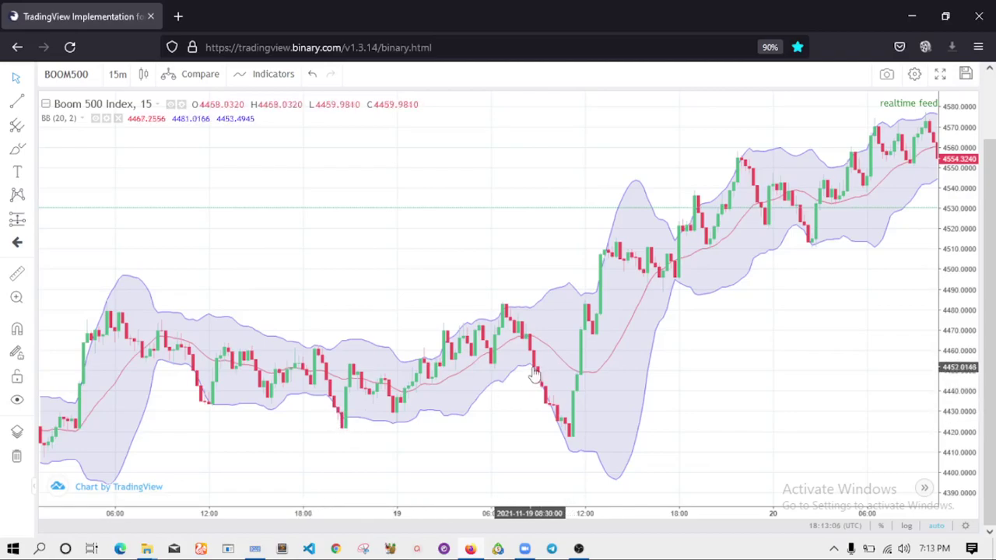
drag(194, 438, 487, 423)
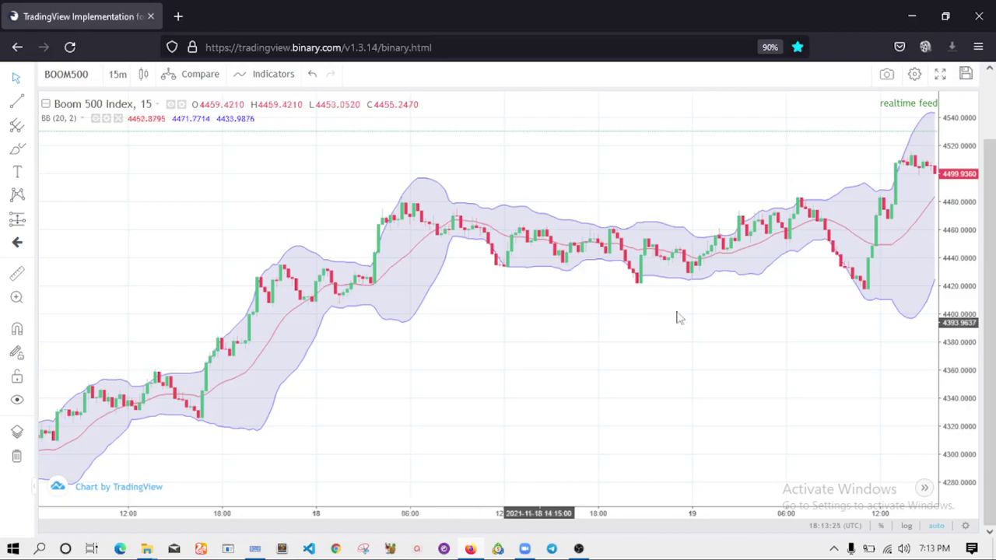
drag(451, 296, 82, 300)
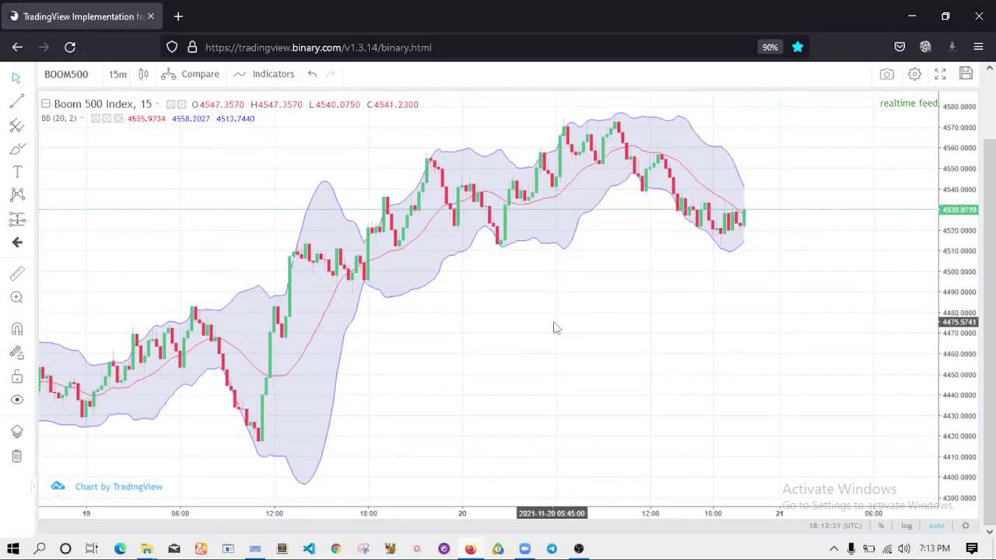
drag(174, 440, 584, 437)
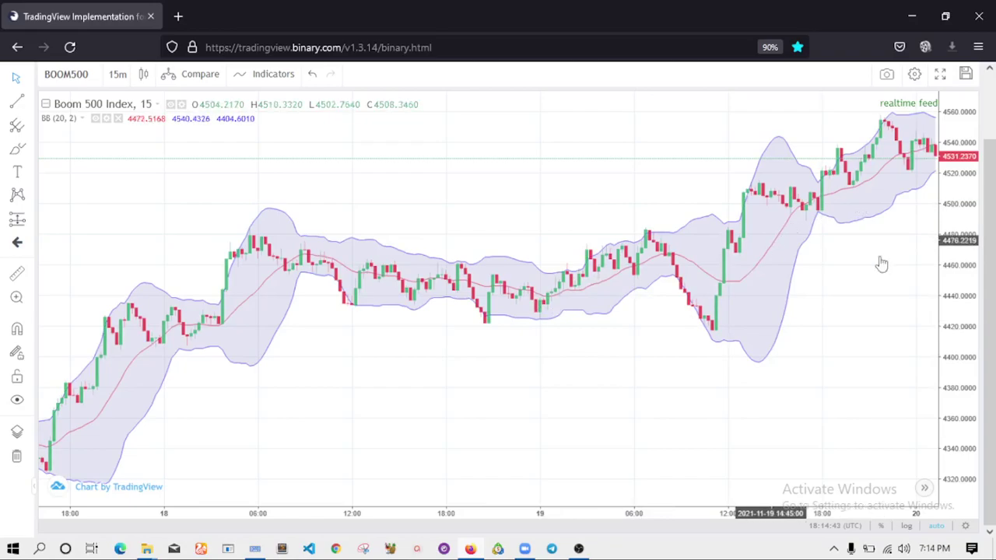
drag(923, 269, 875, 266)
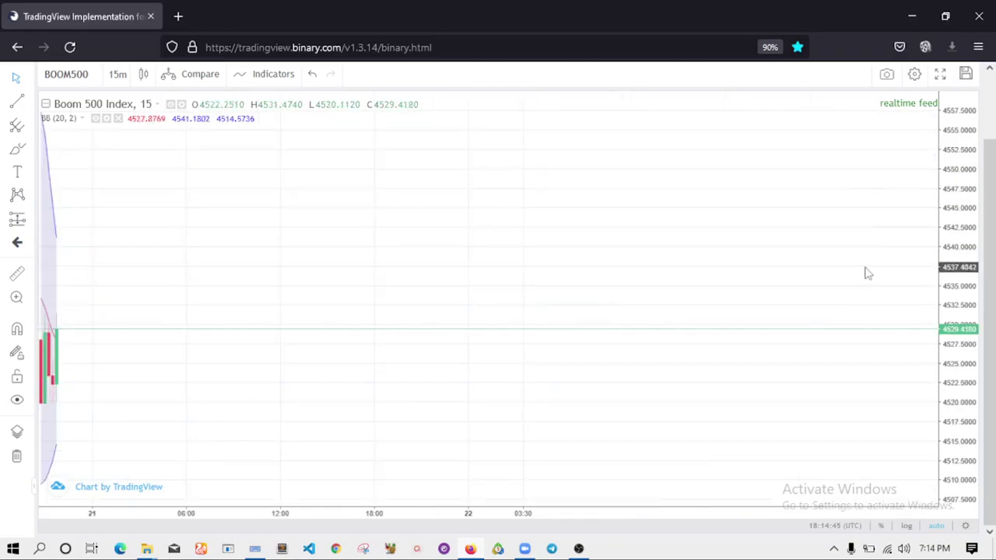
drag(236, 290, 713, 318)
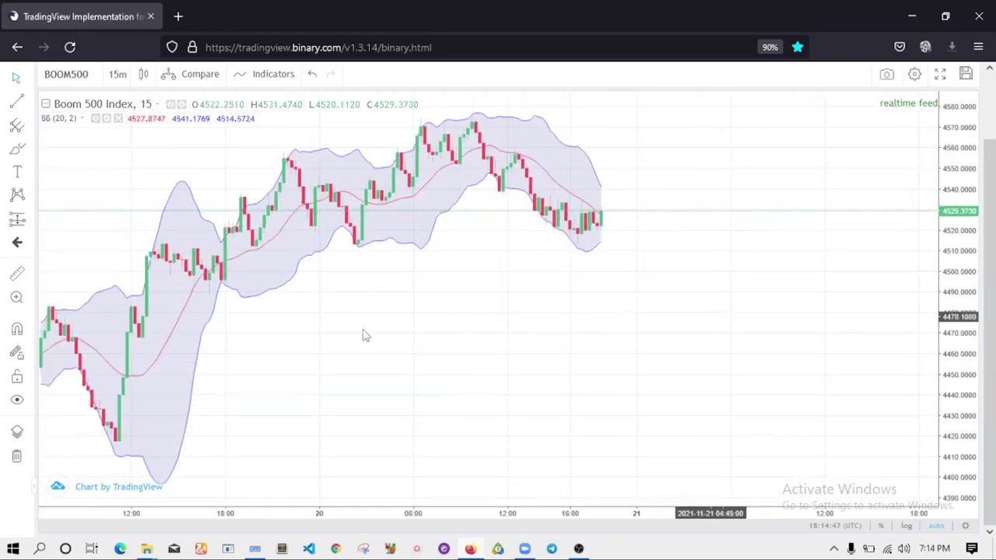
drag(587, 368, 622, 371)
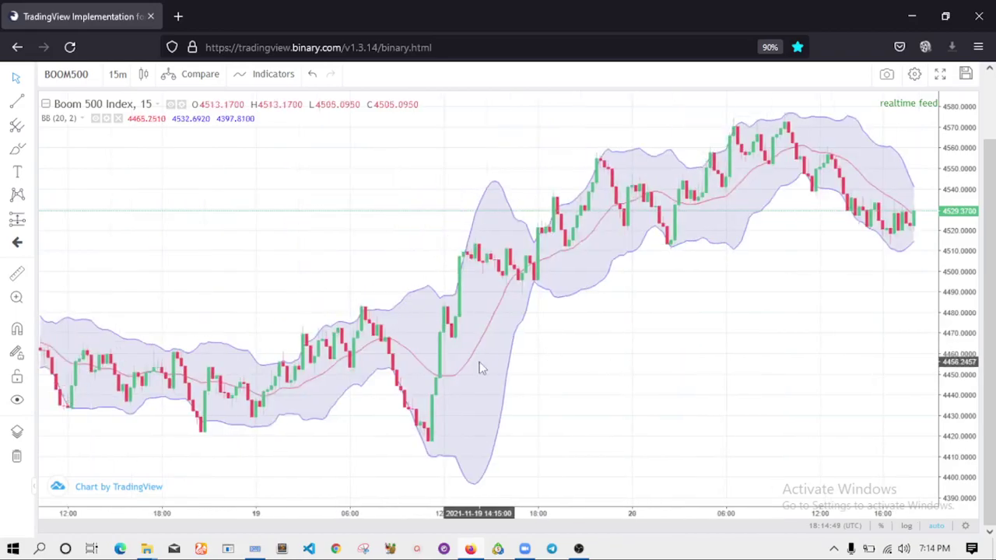
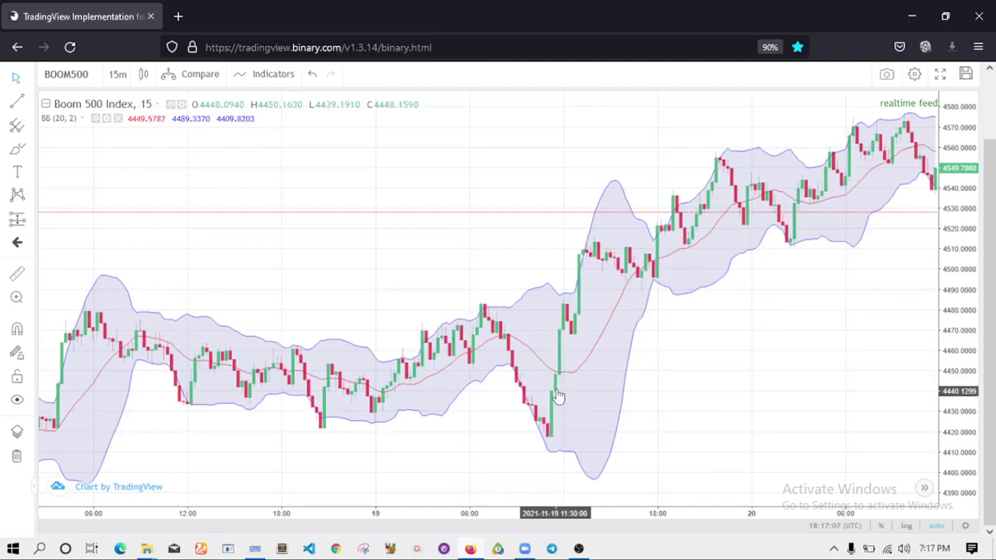
Place a Long Position on the 19 November 11:30 candle with entry about 4440.77 and extend its target to about 4505.33
click(34, 224)
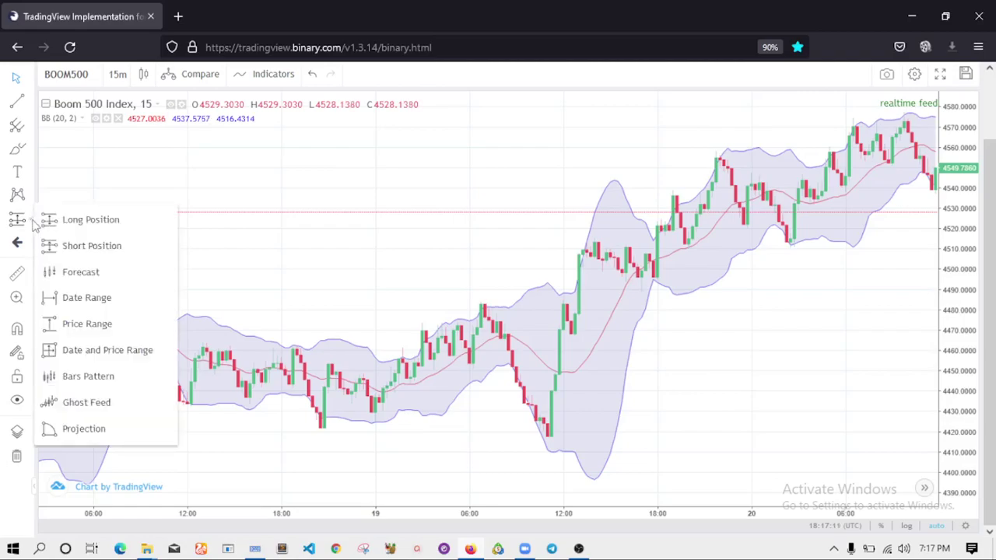
click(88, 220)
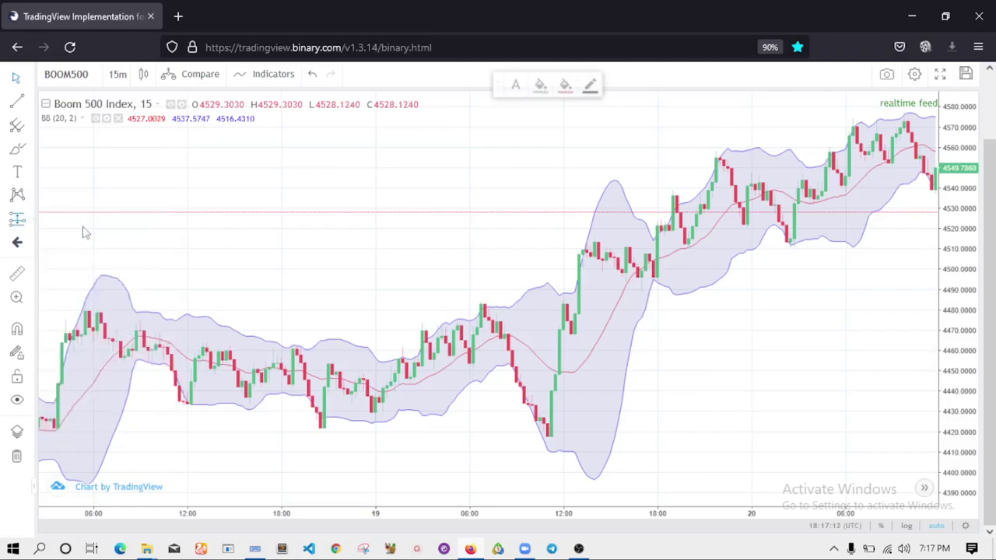
click(555, 390)
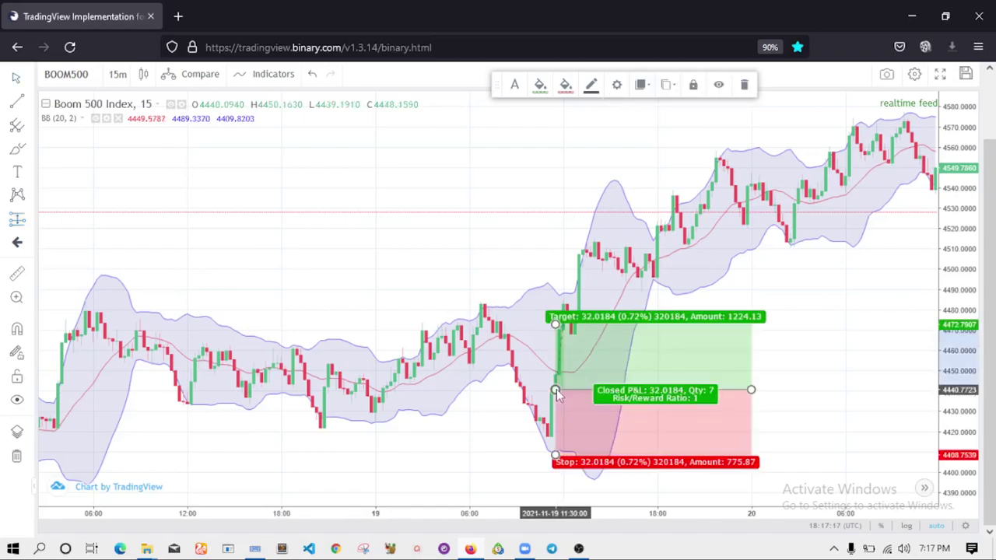
drag(555, 323, 554, 253)
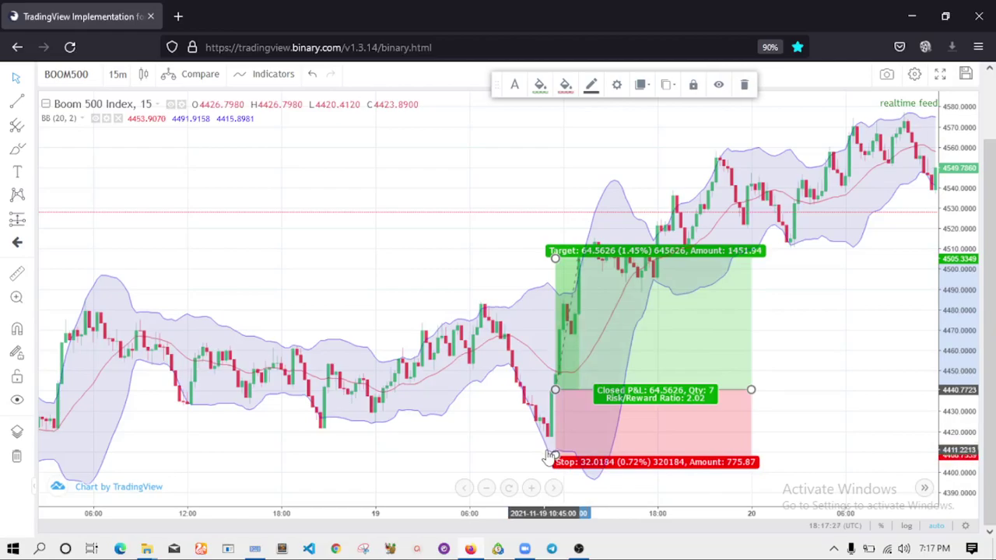
click(525, 455)
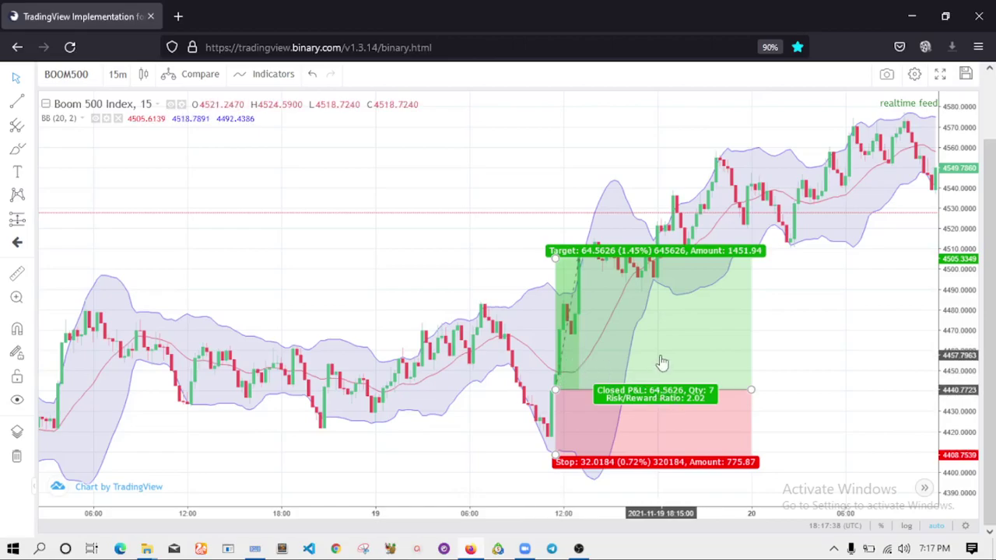
Move the long position onto the following upswing with entry about 4509.83, and delete it from the chart
mouse_move(662, 362)
mouse_down()
mouse_move(685, 313)
mouse_move(728, 270)
mouse_move(759, 244)
mouse_move(809, 231)
mouse_up()
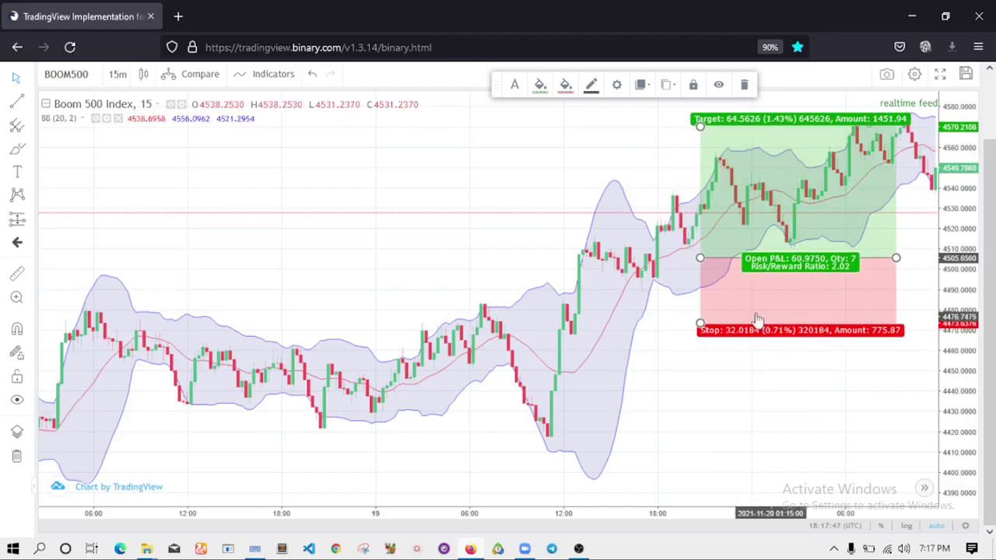
drag(793, 250, 793, 233)
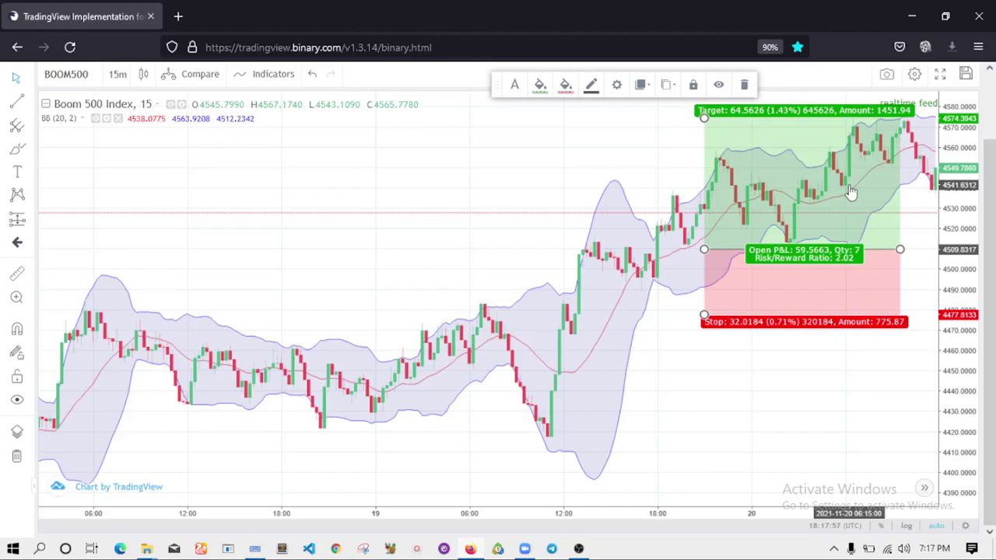
key(Delete)
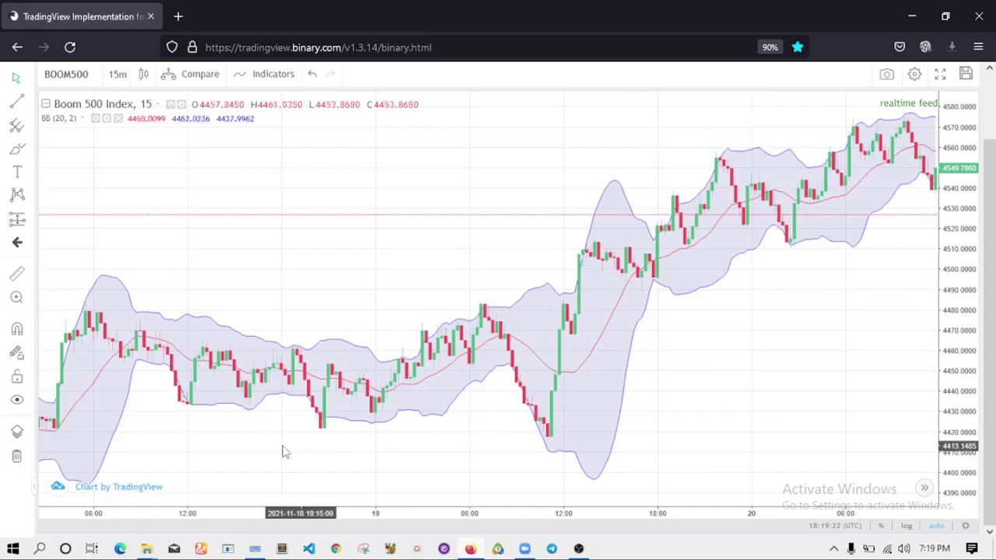
Place a Long Position on the 17 November 17:00 candle with entry about 4345.44, target about 4416.36 and stop about 4322.43
drag(283, 448, 762, 416)
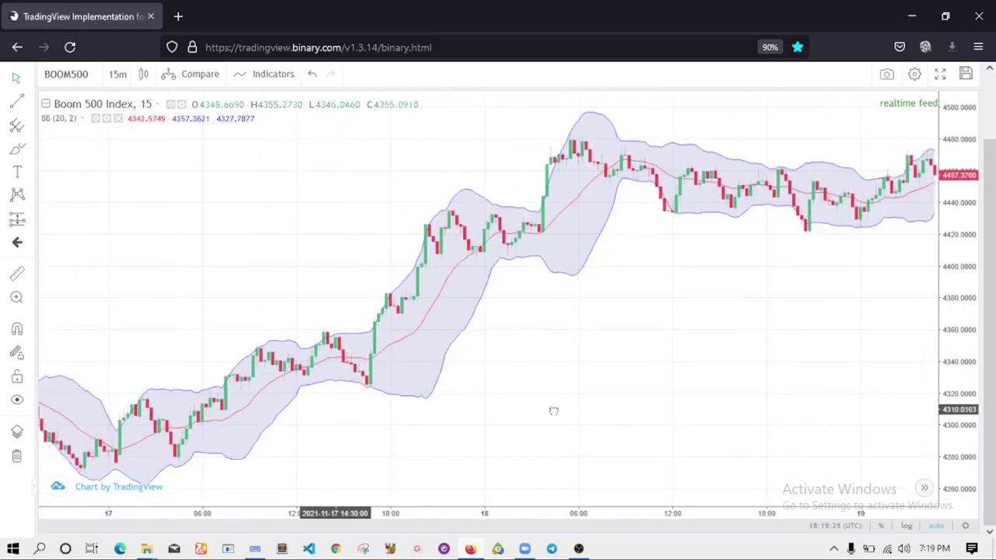
drag(551, 410, 921, 414)
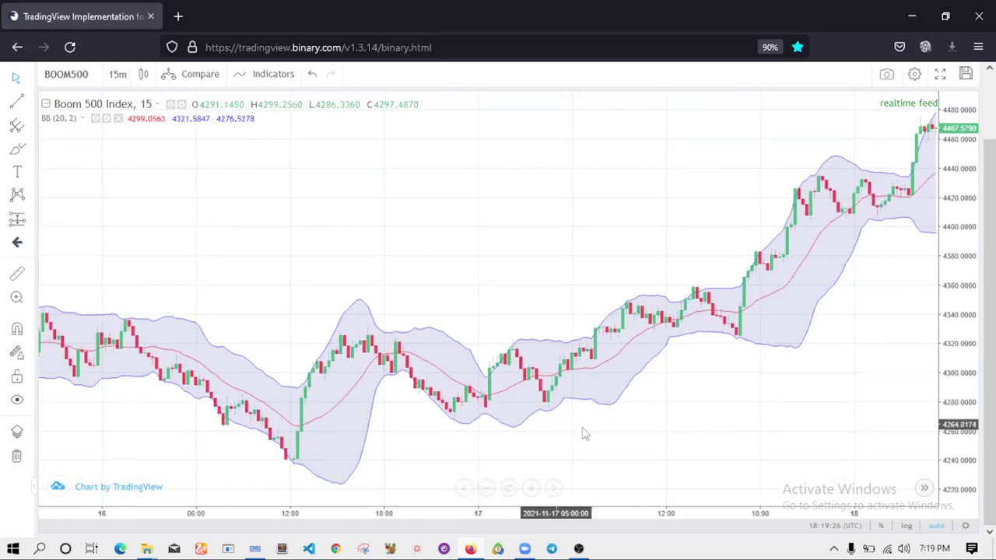
drag(583, 431, 665, 431)
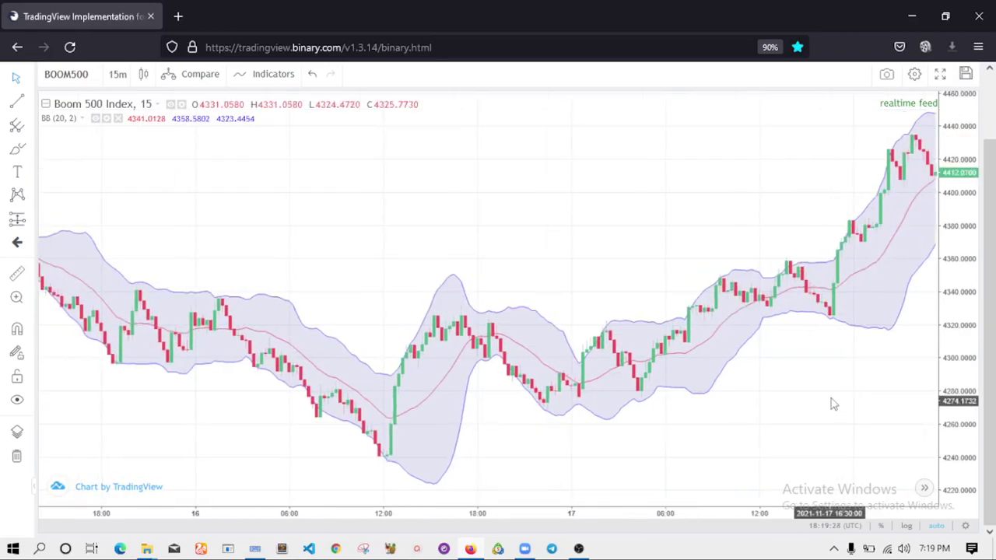
drag(805, 354, 629, 362)
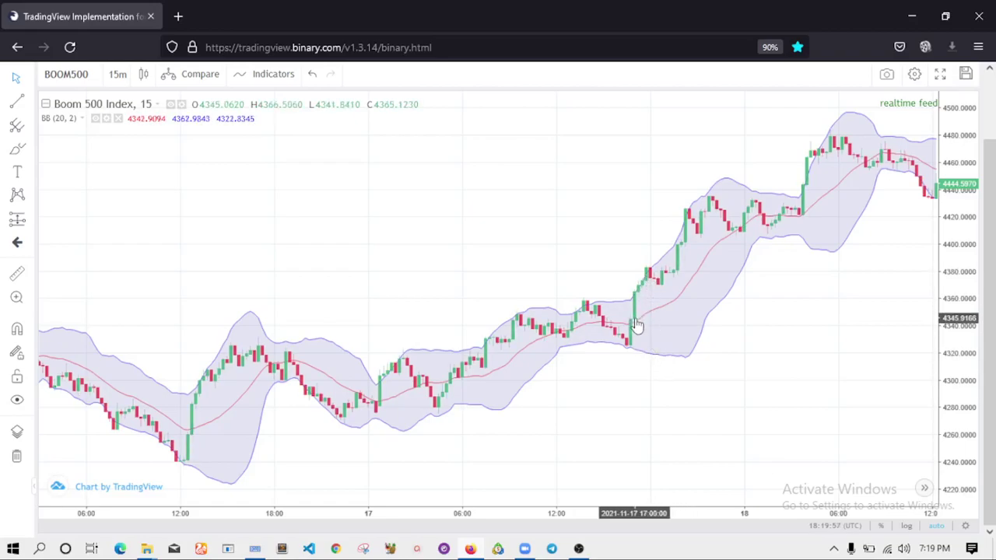
click(30, 225)
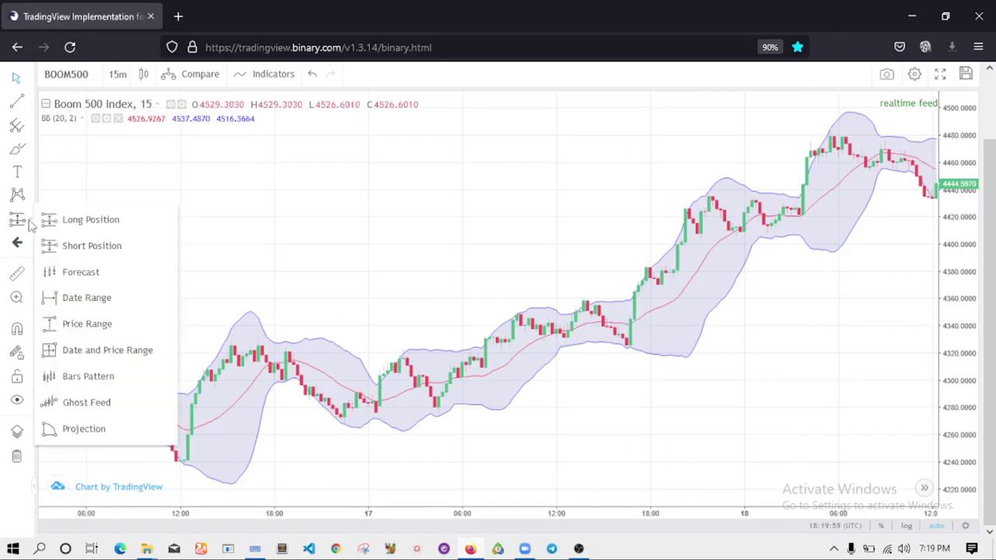
click(73, 220)
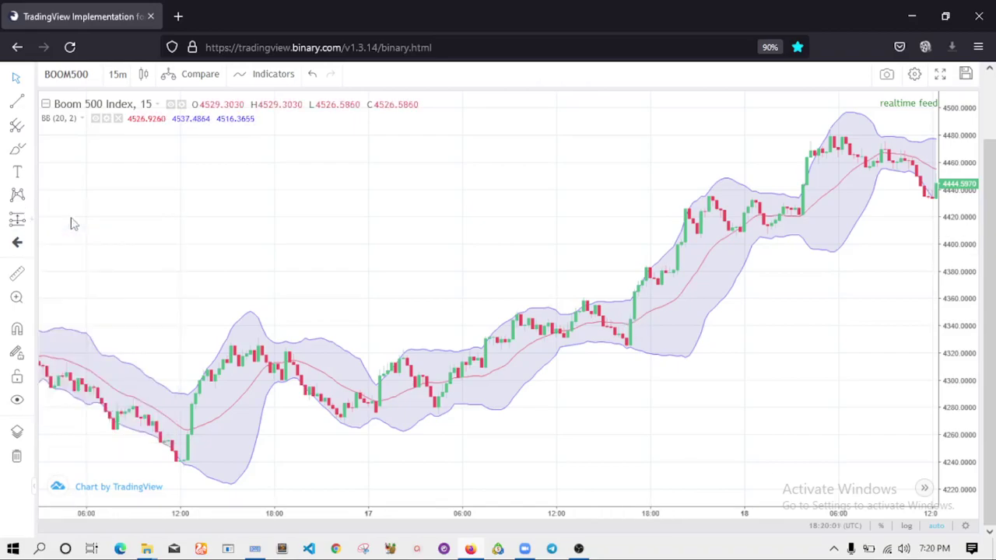
click(634, 319)
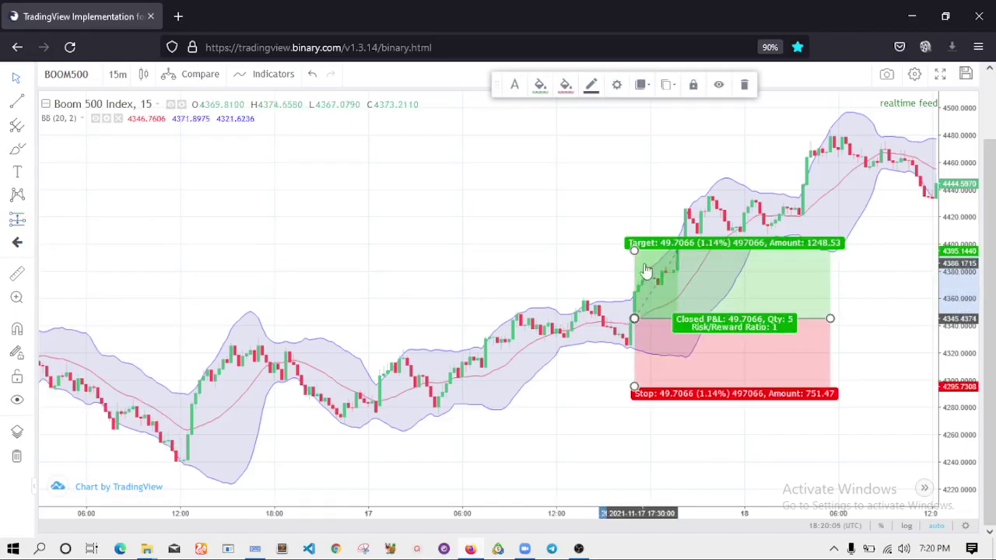
drag(634, 250, 637, 223)
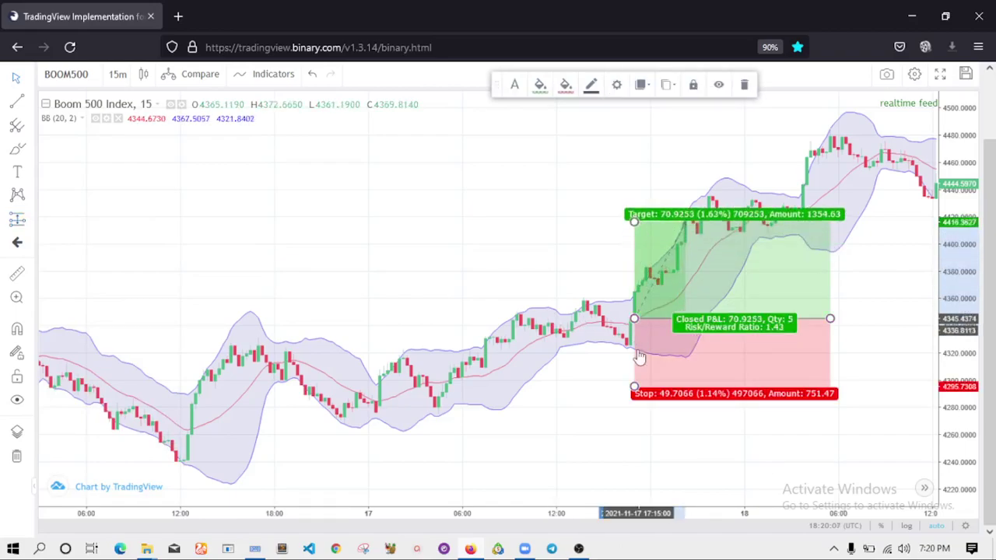
drag(633, 387, 636, 356)
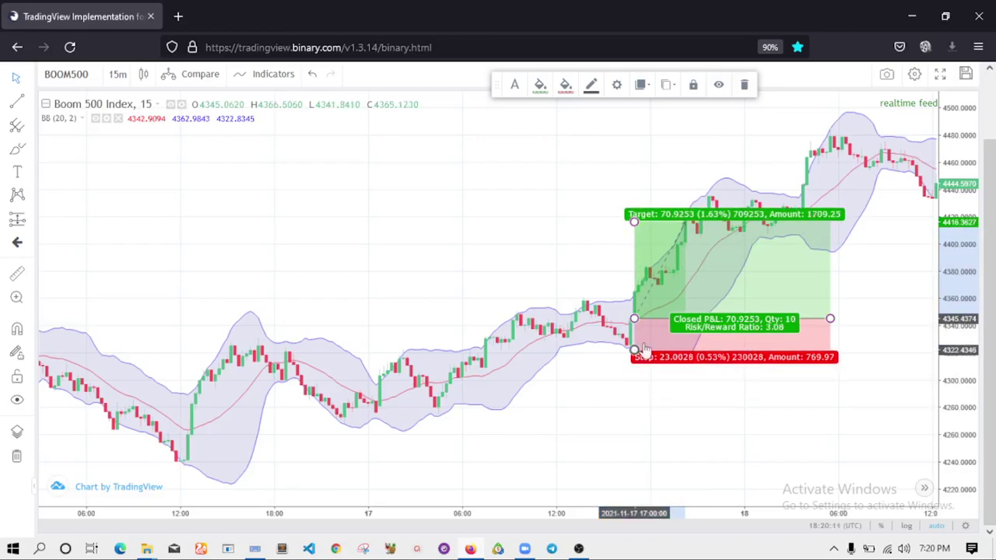
Move the long position to 18 November 00:00 with entry about 4416.36, and delete it from the chart
mouse_move(708, 278)
mouse_down()
mouse_move(794, 226)
mouse_move(801, 231)
mouse_up()
drag(726, 327, 609, 324)
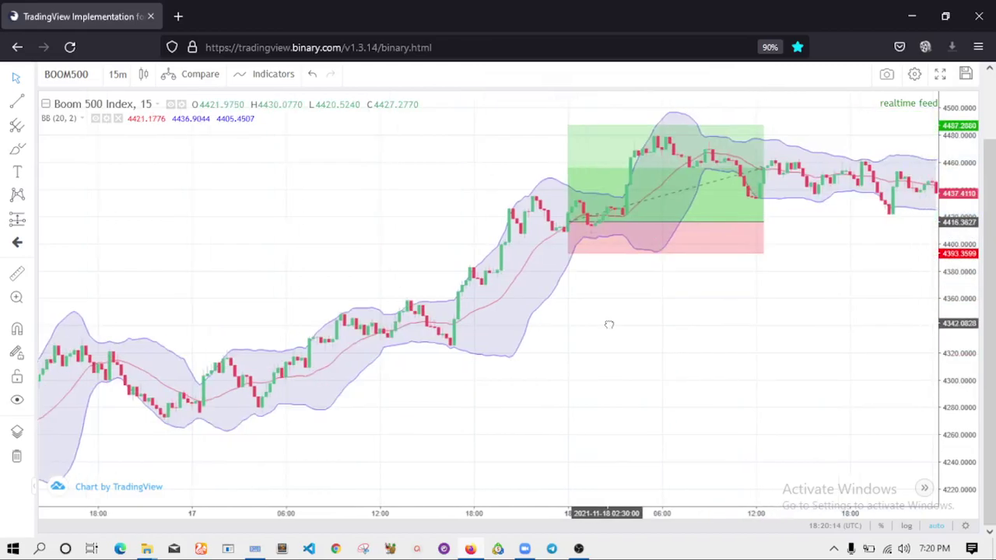
click(724, 159)
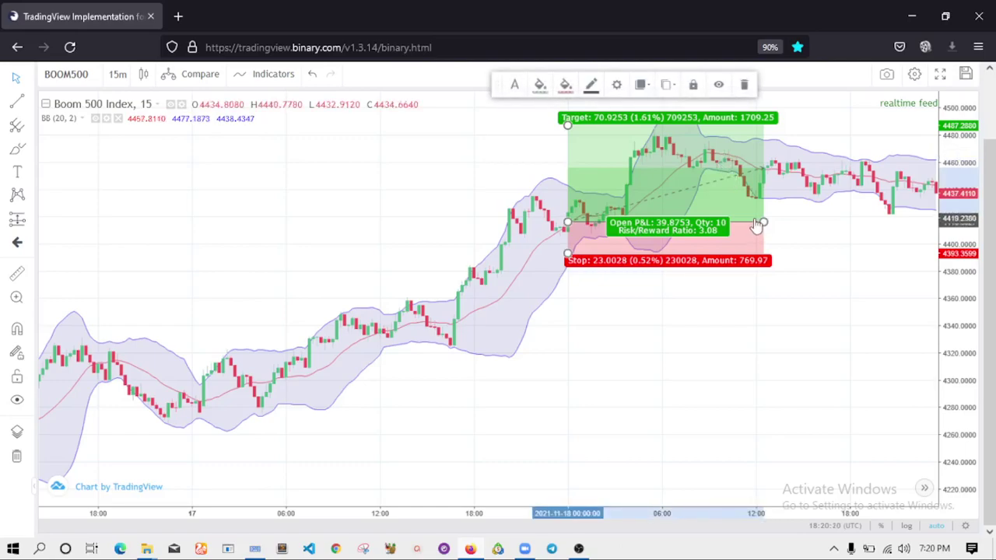
key(Delete)
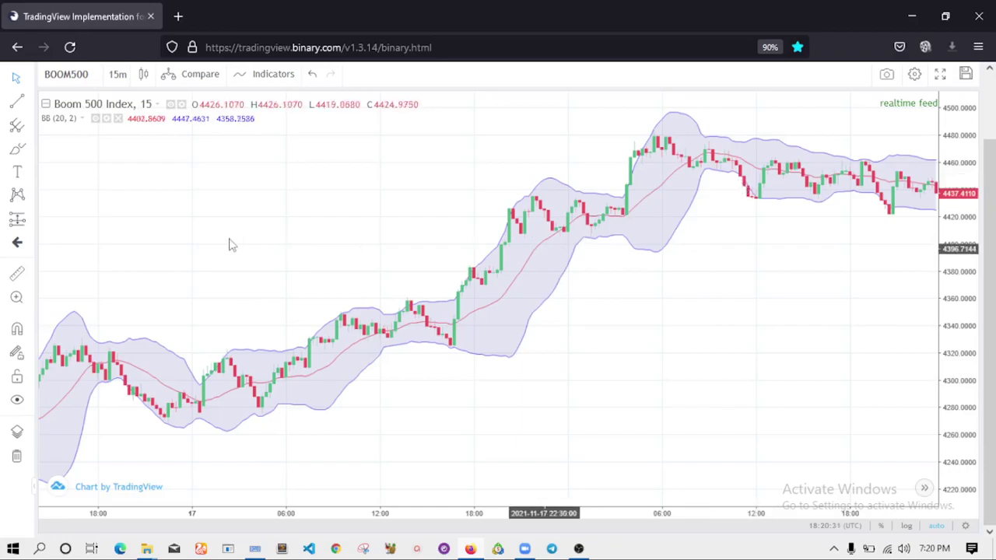
Examine how earlier candles react at the Bollinger Bands, going back through the chart history from 17 to 9 November
drag(264, 233, 634, 206)
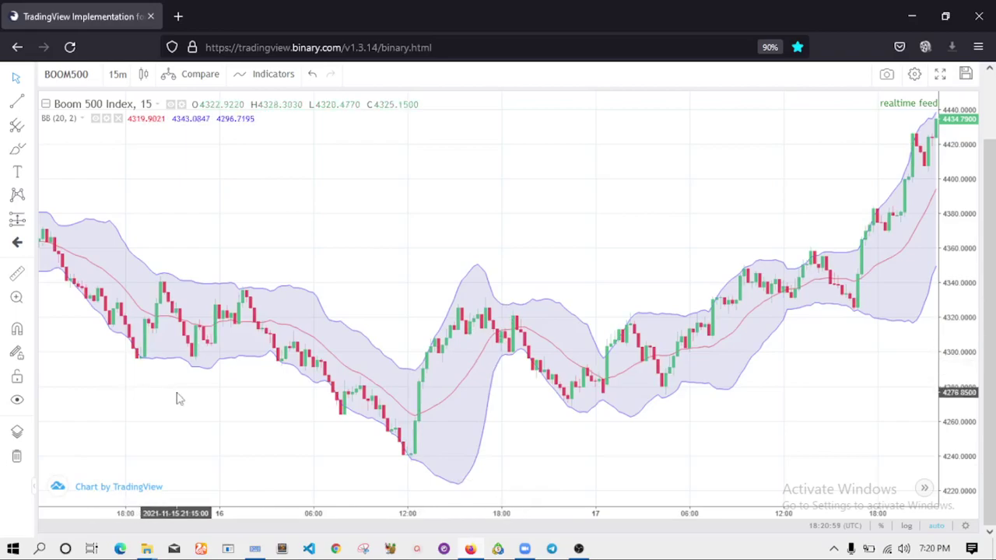
drag(176, 398, 442, 382)
drag(136, 382, 455, 380)
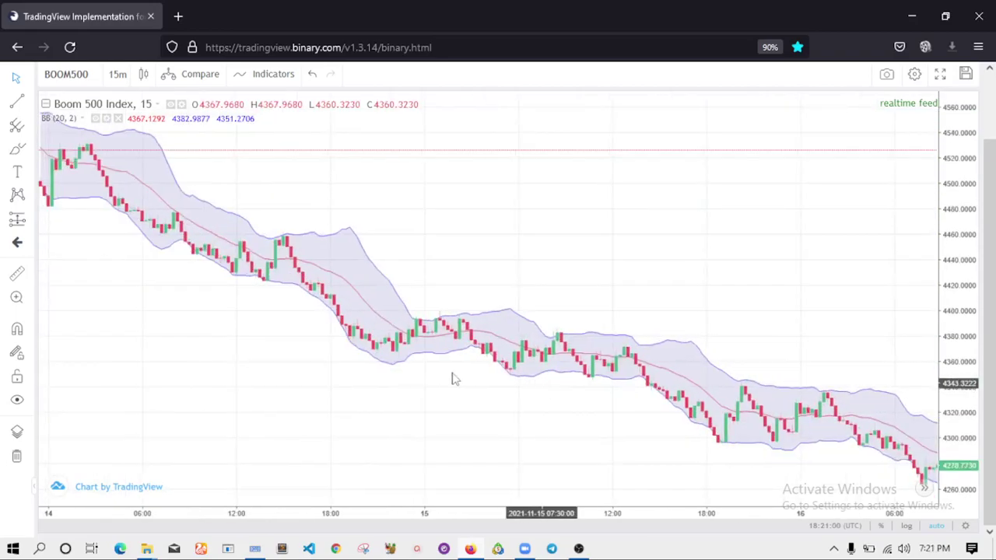
drag(194, 385, 813, 392)
drag(529, 413, 660, 420)
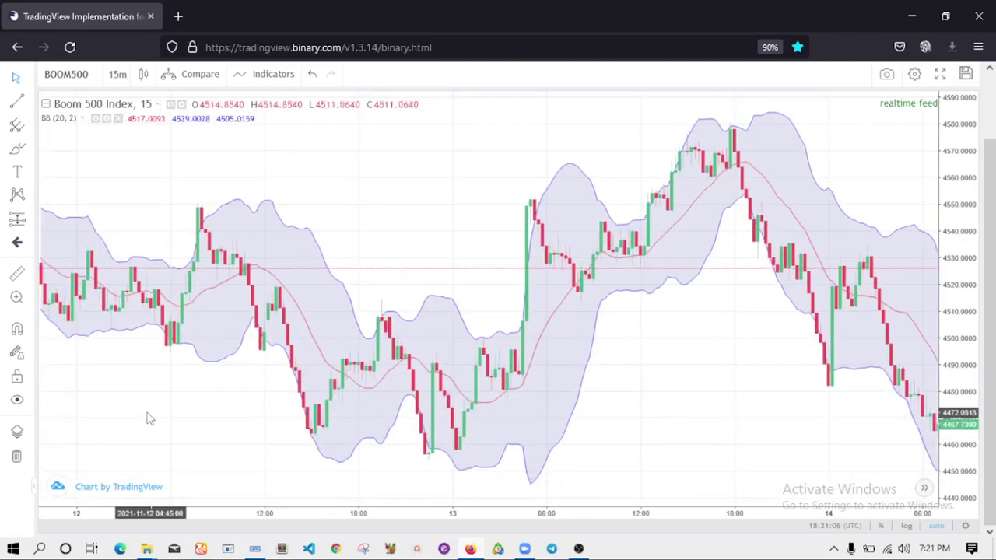
drag(151, 416, 355, 424)
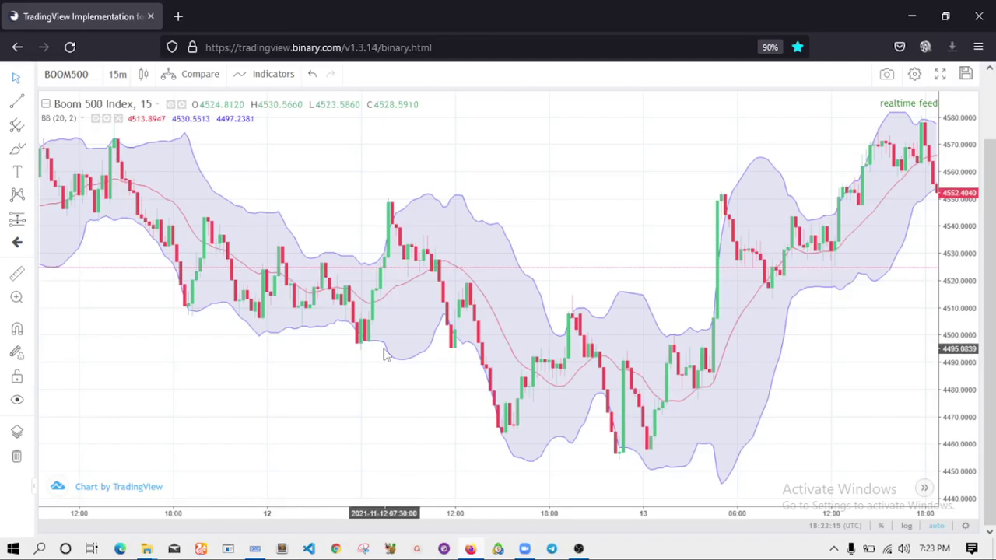
drag(218, 362, 645, 412)
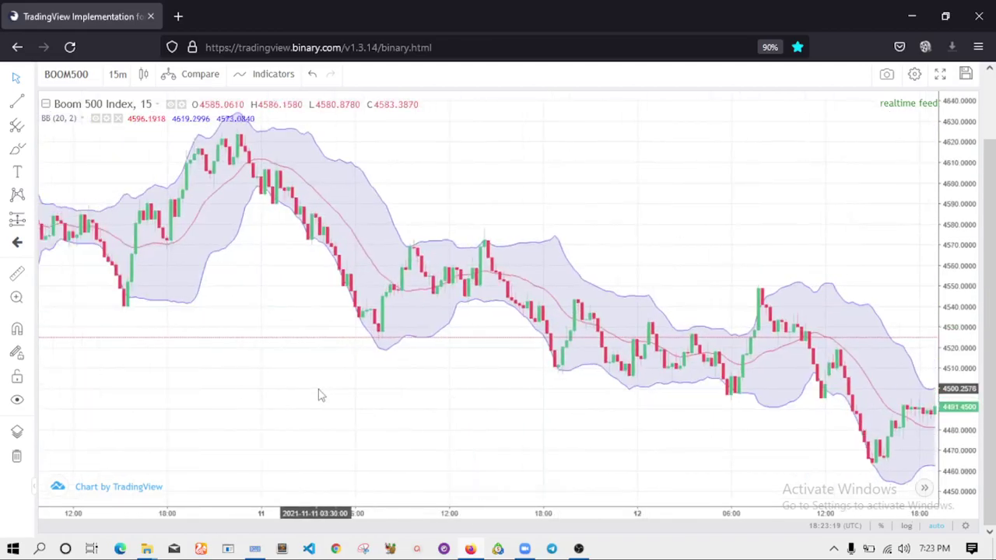
drag(349, 387, 665, 427)
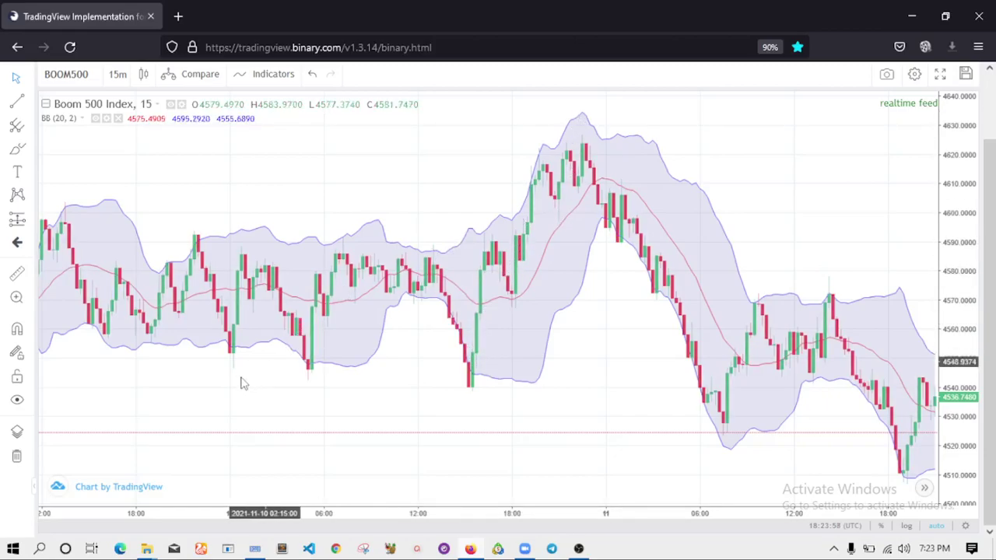
drag(241, 387, 580, 423)
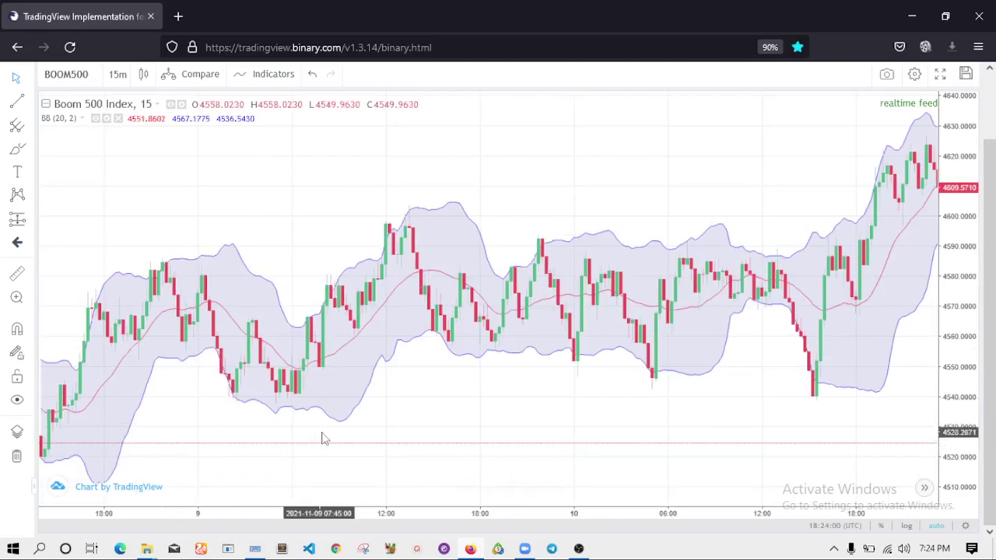